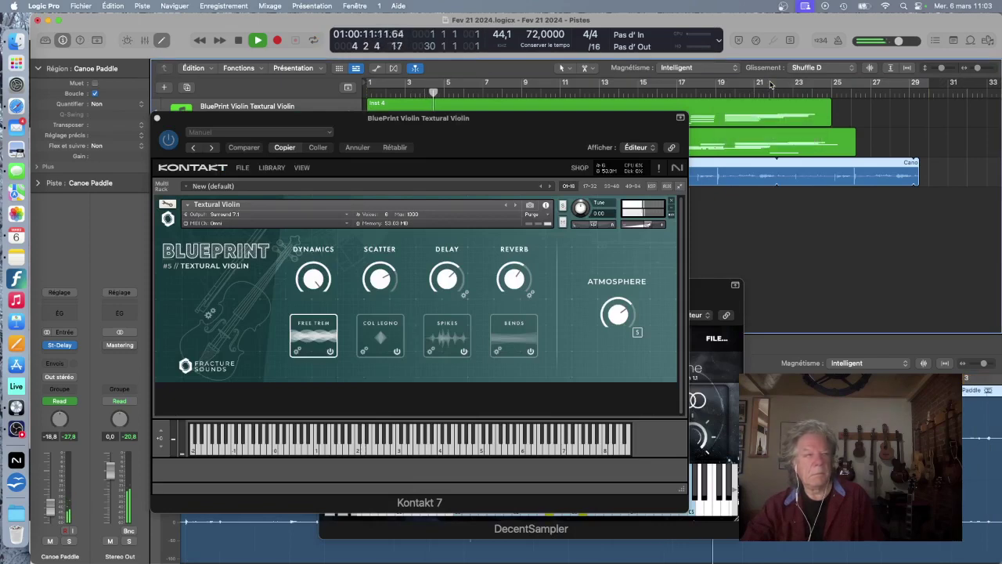
# Step: Select the BluePrint Violin Textural Violin track, stop the song's playback and reposition the Kontakt window
pyautogui.moveTo(524, 128); pyautogui.dragTo(521, 168)
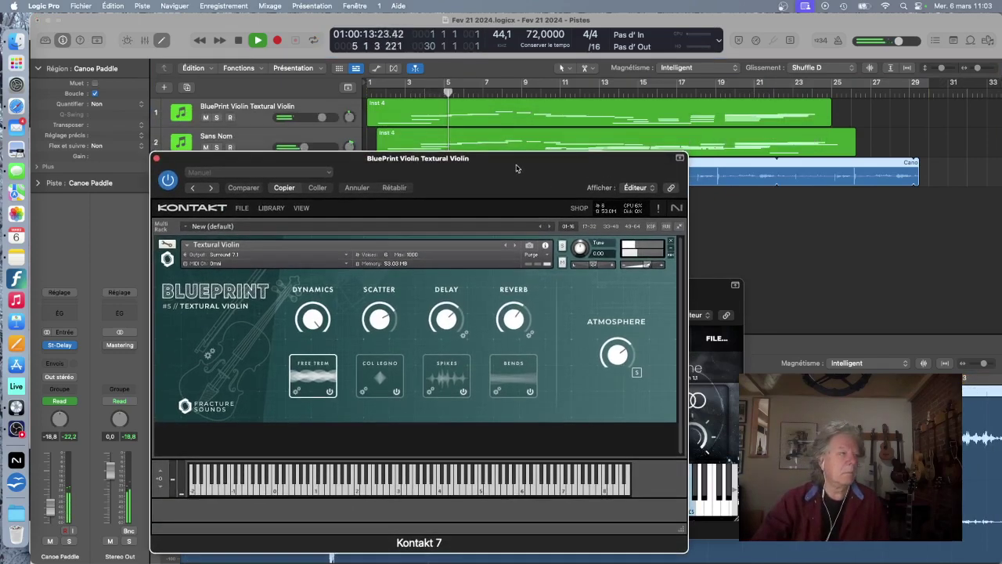
pyautogui.click(335, 107)
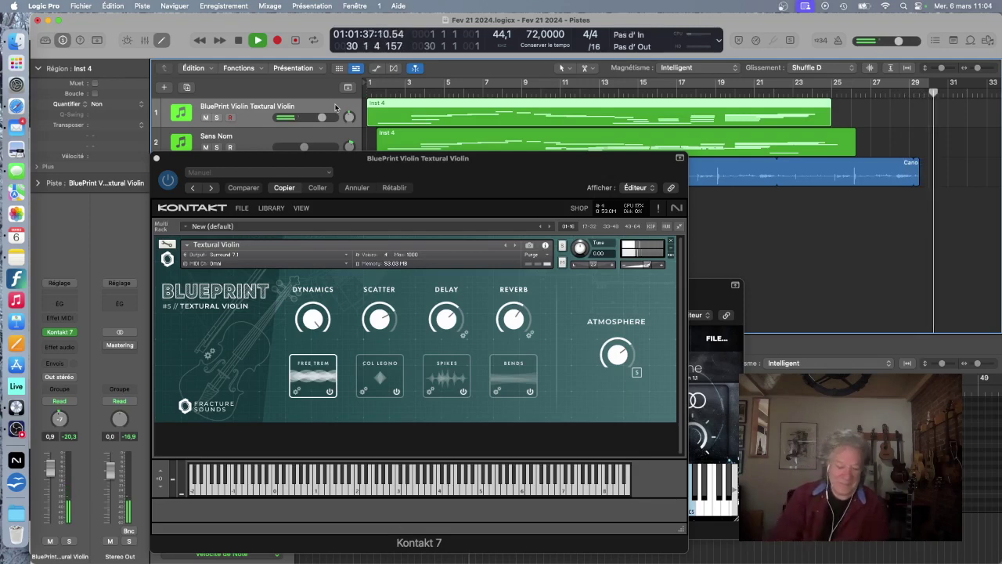
pyautogui.press('space')
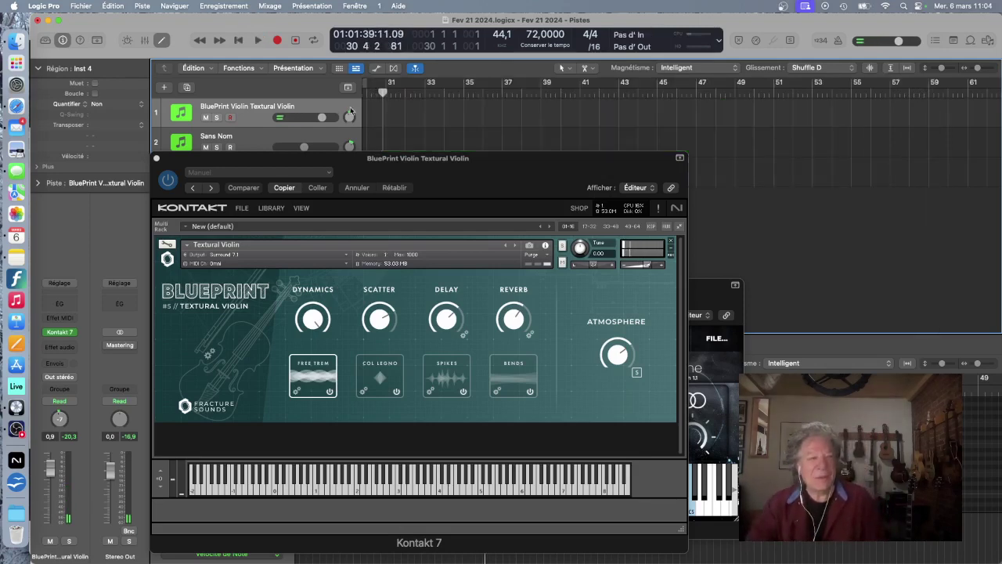
pyautogui.hscroll(-10, 595, 127)
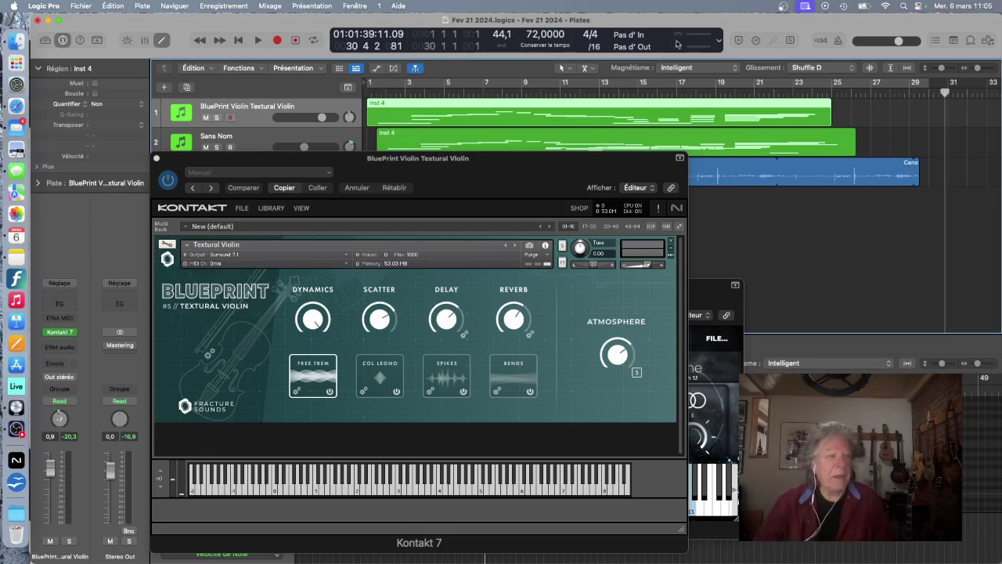
pyautogui.moveTo(496, 188); pyautogui.dragTo(512, 104)
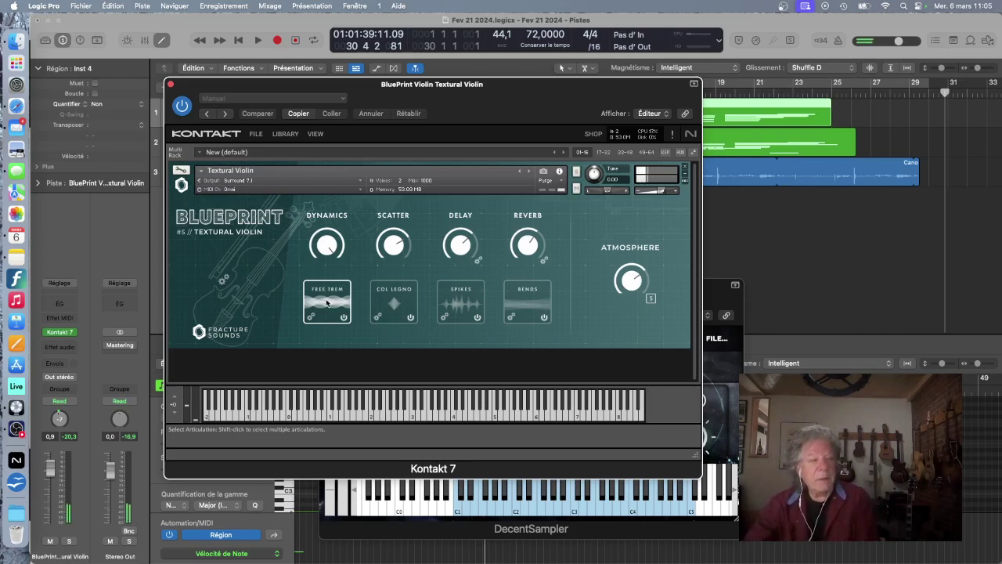
# Step: Audition the Col Legno, Spikes and Bends articulations in turn, turning Delay down to its minimum while on Col Legno
pyautogui.click(398, 295)
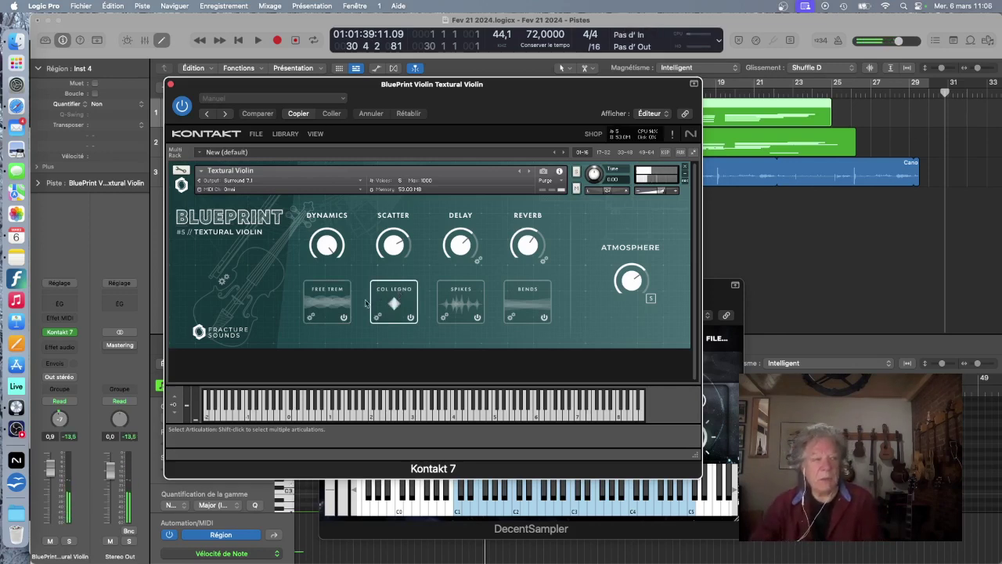
pyautogui.click(463, 241)
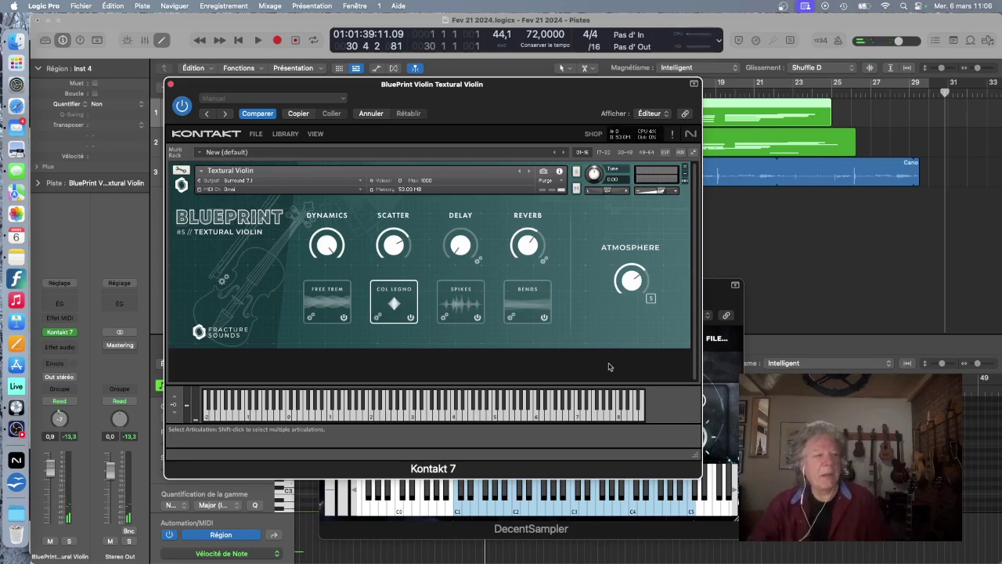
pyautogui.click(463, 301)
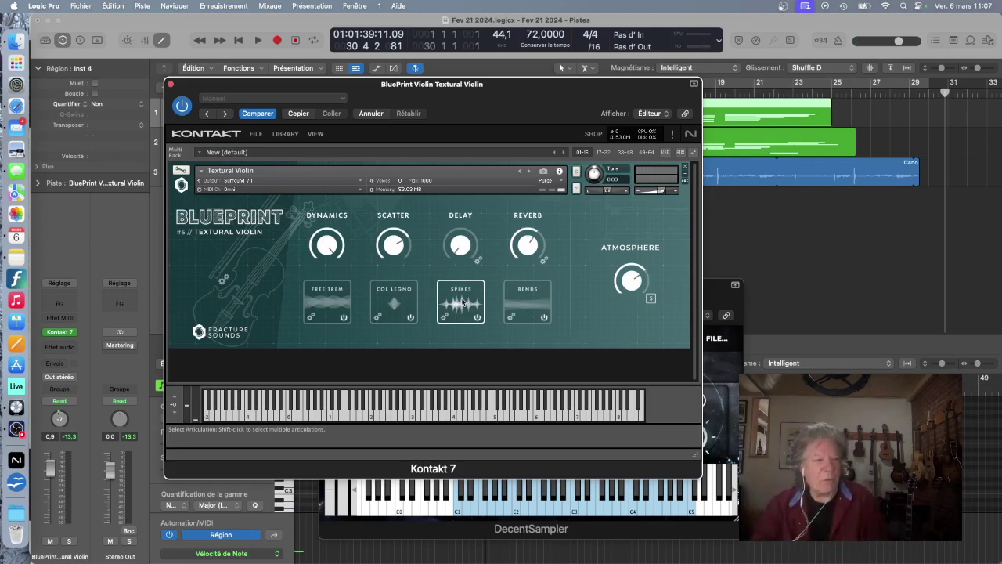
pyautogui.click(535, 295)
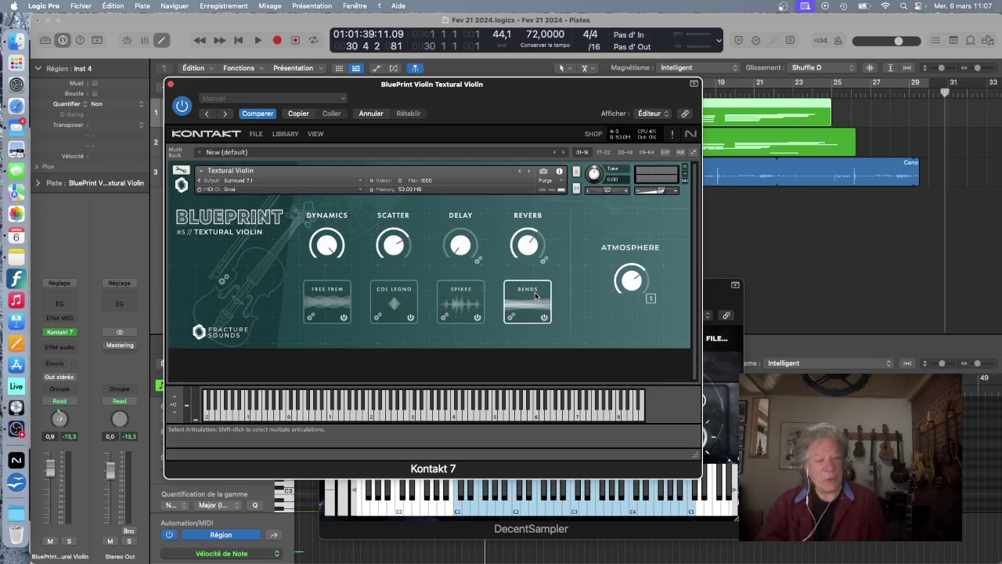
# Step: Compare Free Trem and Col Legno with Atmosphere at maximum, and lower Atmosphere to slightly above halfway on Col Legno
pyautogui.click(326, 293)
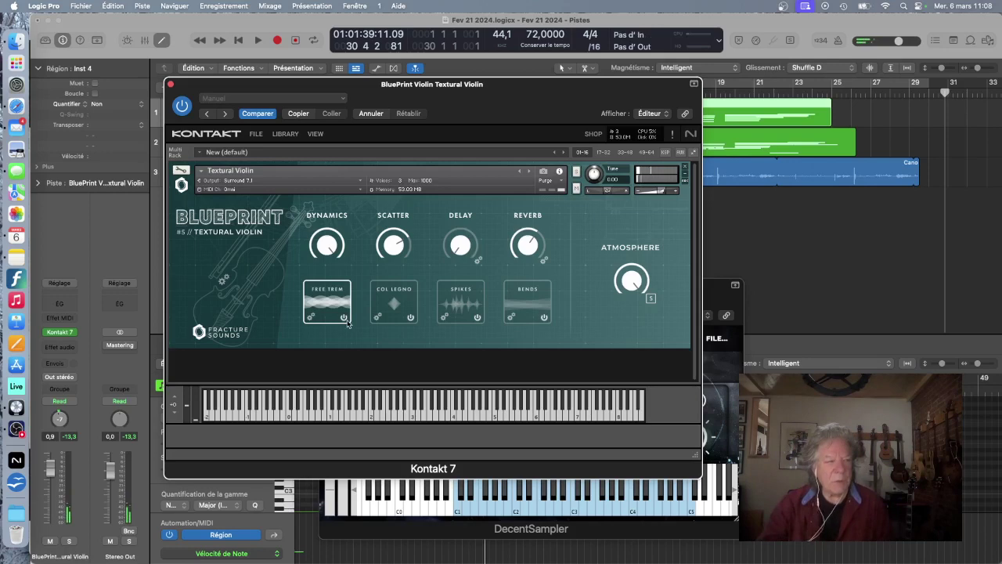
pyautogui.click(406, 294)
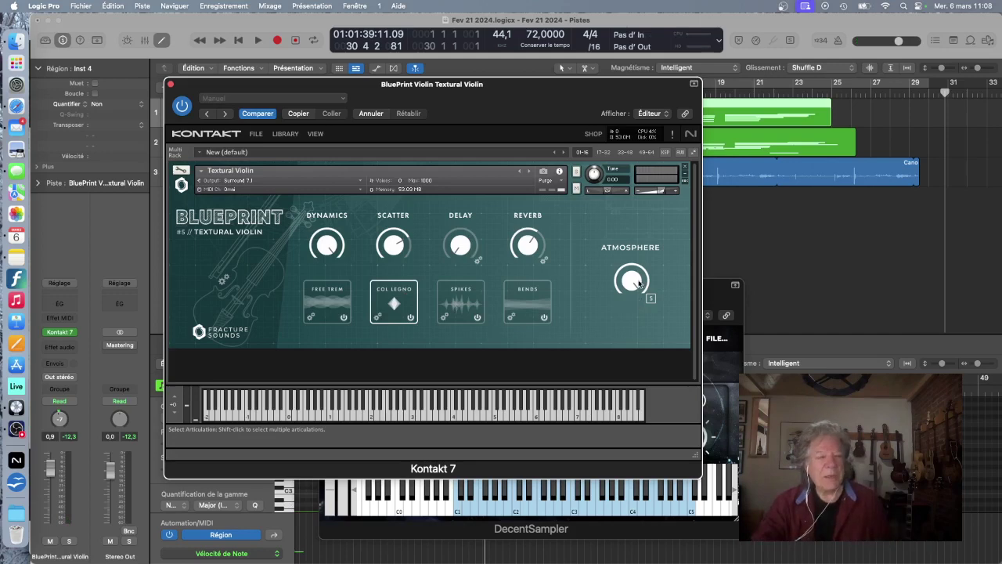
pyautogui.moveTo(632, 280); pyautogui.dragTo(628, 320)
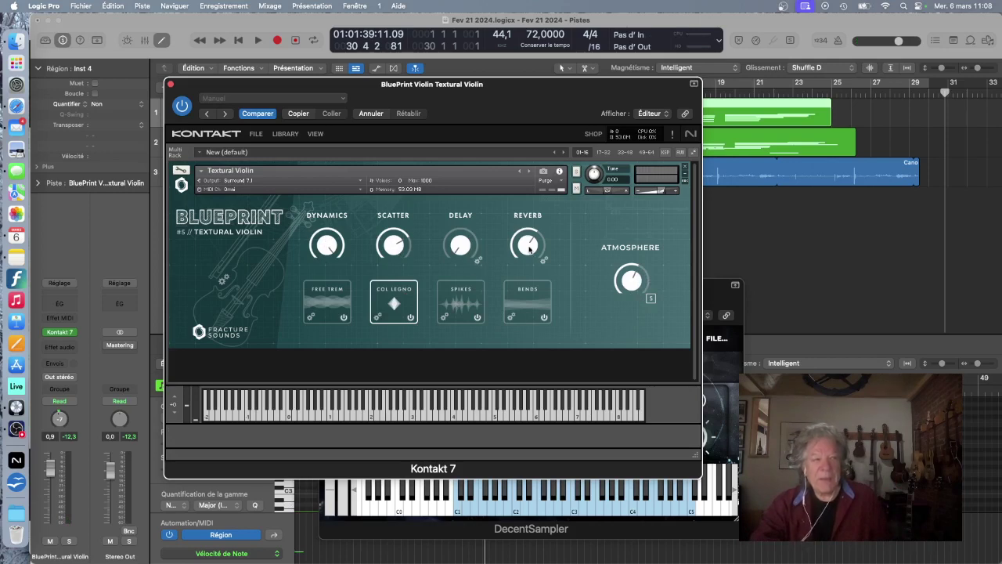
# Step: Set the Tape delay's time division to 1/16 in the Delay settings
pyautogui.click(478, 261)
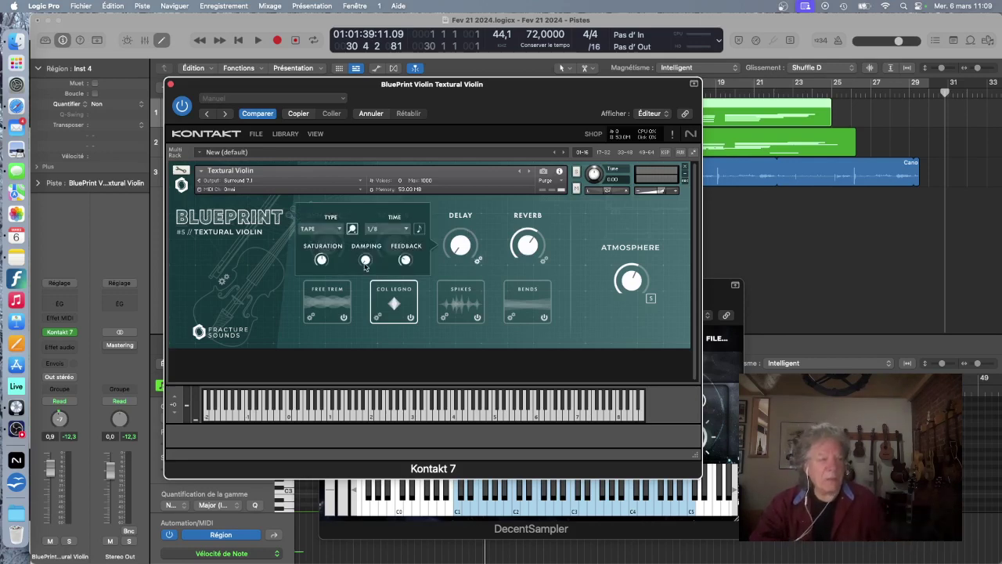
pyautogui.click(405, 230)
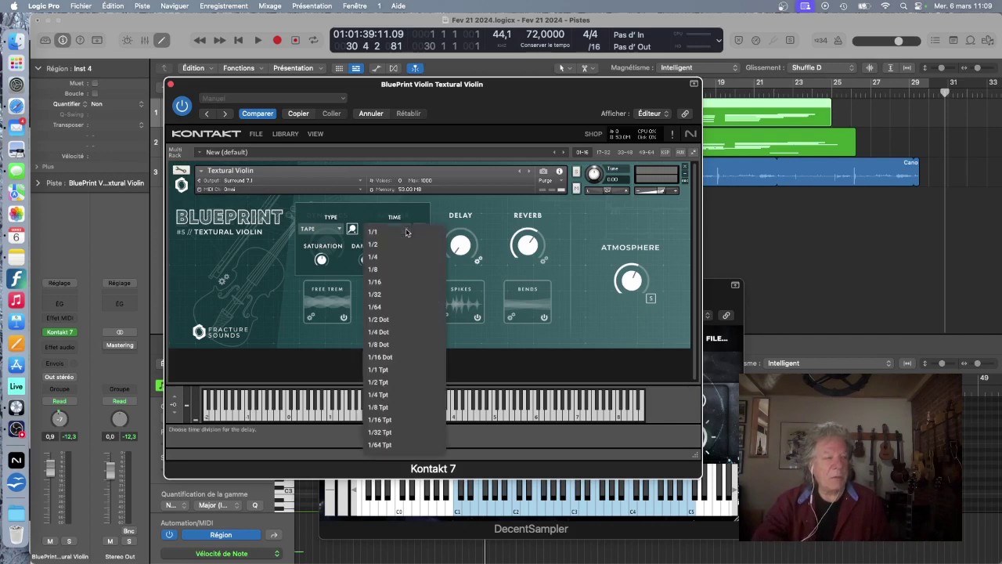
pyautogui.click(376, 283)
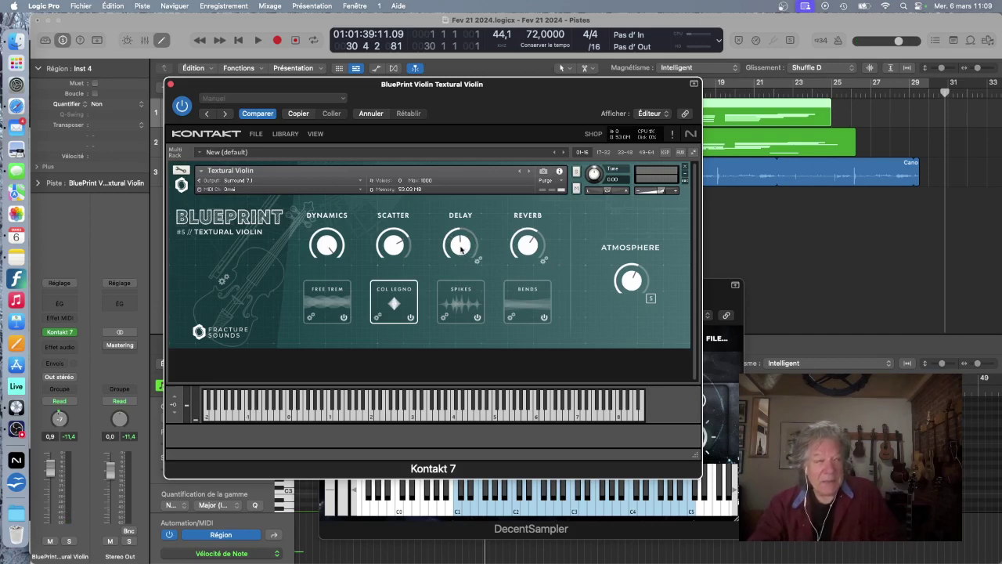
# Step: Examine the available reverb types and the instrument's Tightness and Dynamic Range settings, leaving them as they are
pyautogui.click(544, 260)
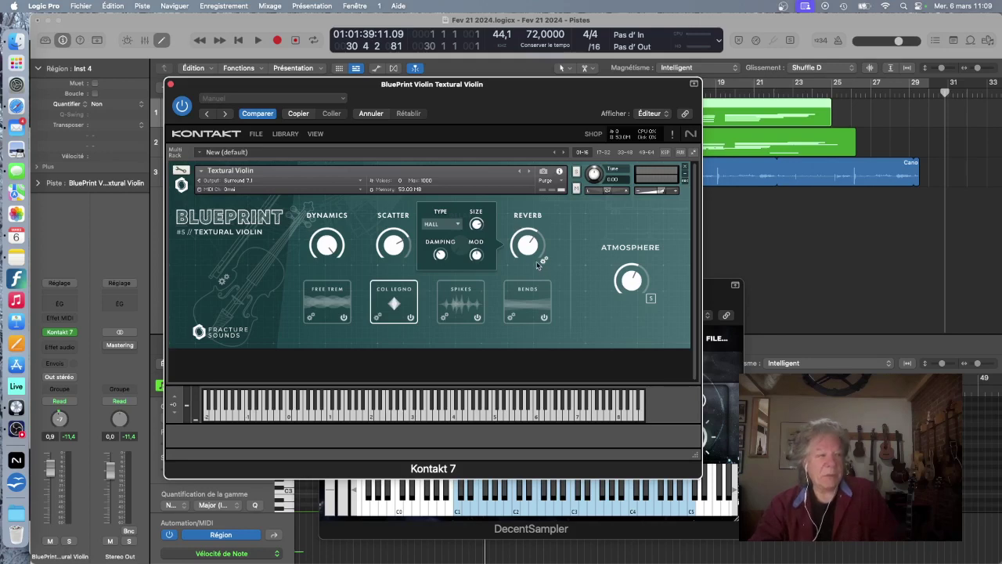
pyautogui.click(458, 225)
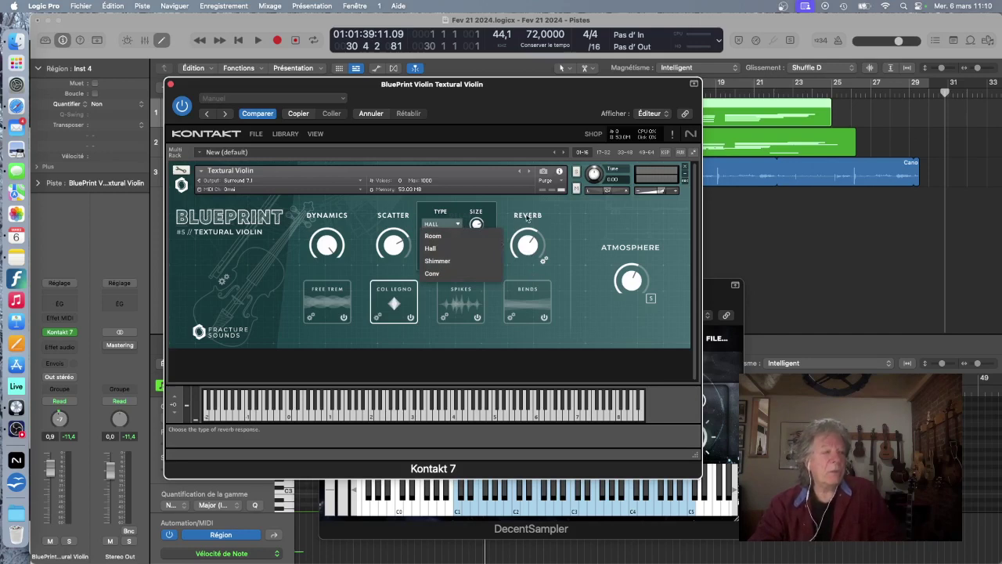
pyautogui.click(517, 208)
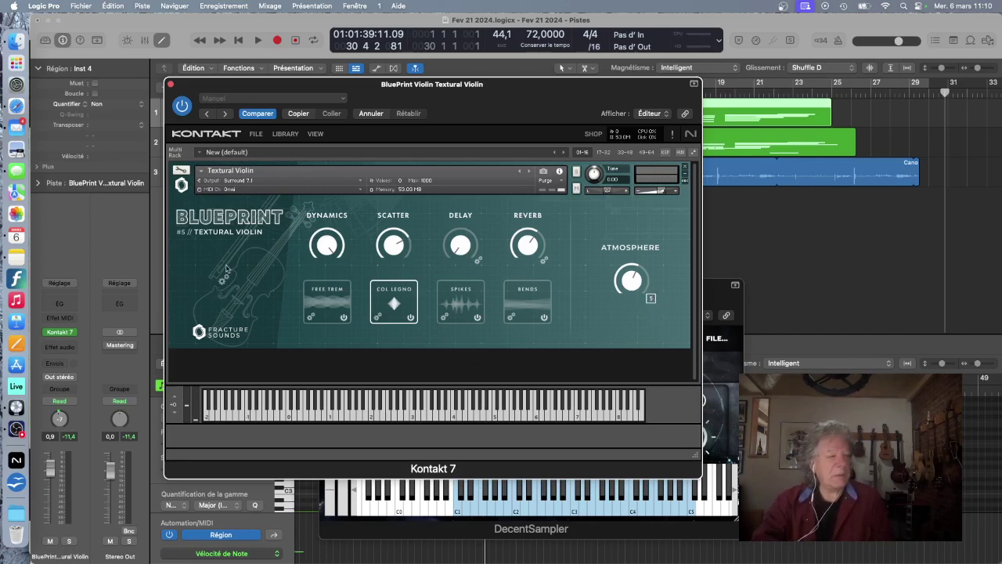
pyautogui.click(223, 280)
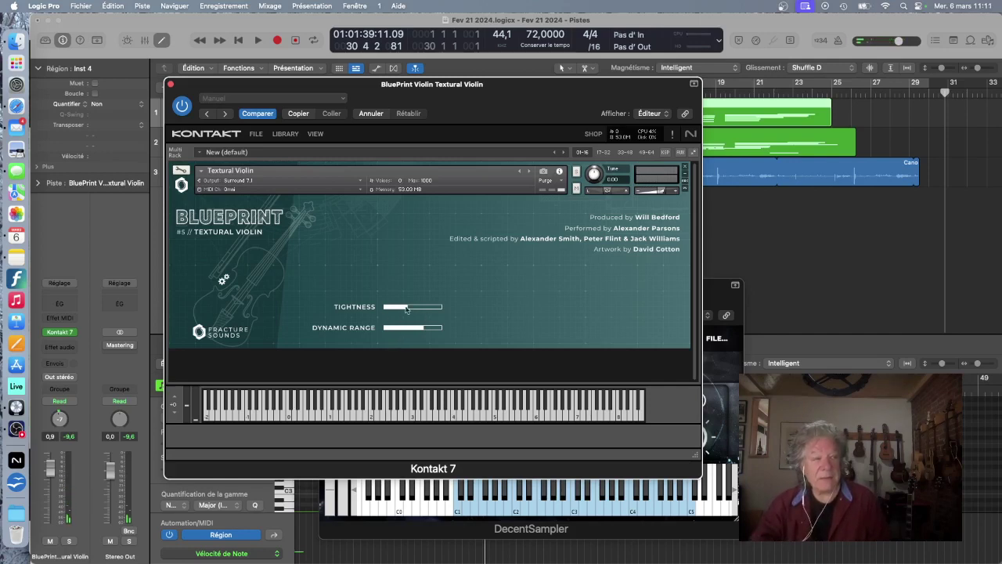
pyautogui.click(222, 279)
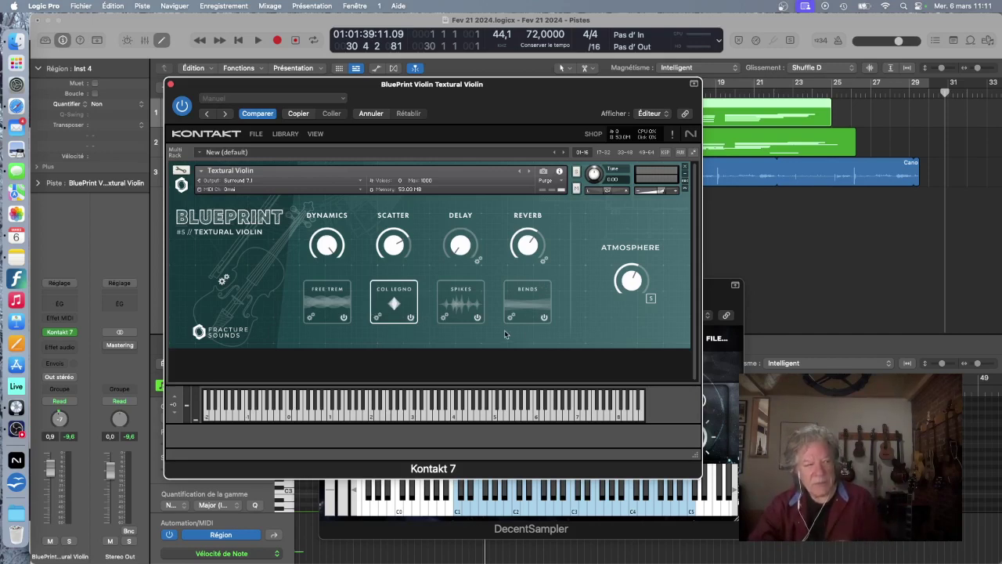
# Step: Audition Free Trem and Spikes layered with Col Legno, and return to Col Legno alone
pyautogui.click(337, 295)
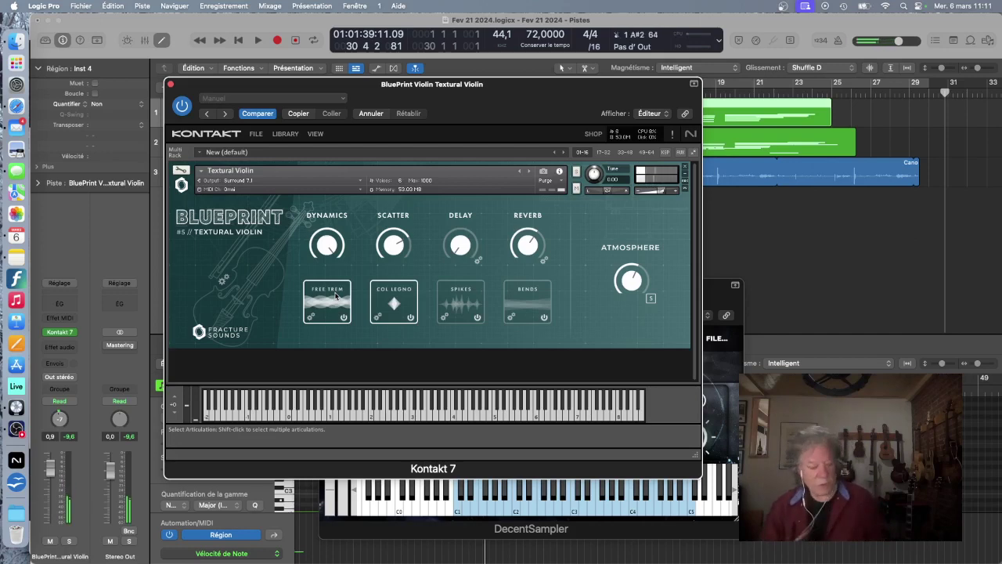
pyautogui.keyDown('shift'); pyautogui.click(474, 296); pyautogui.keyUp('shift')
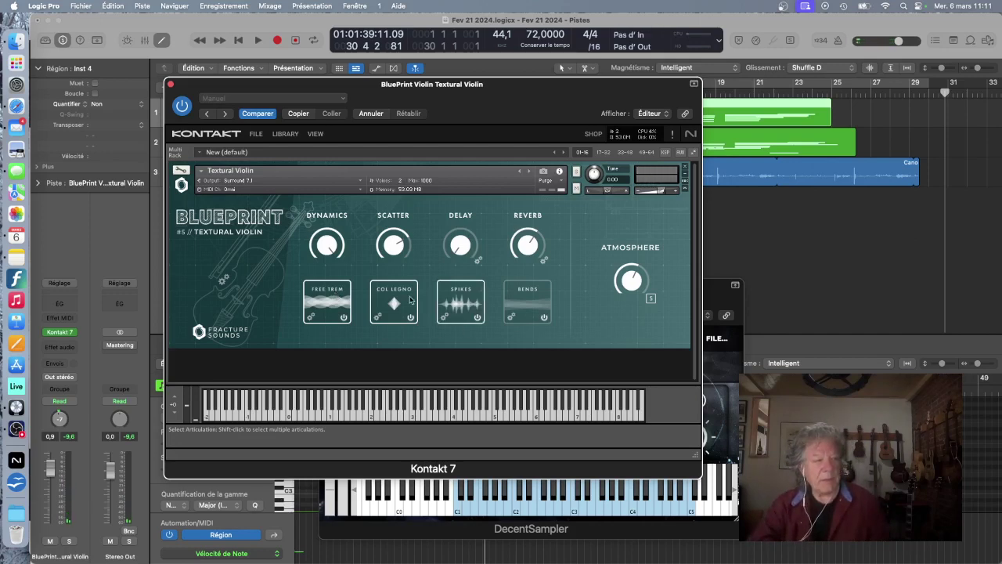
pyautogui.click(406, 297)
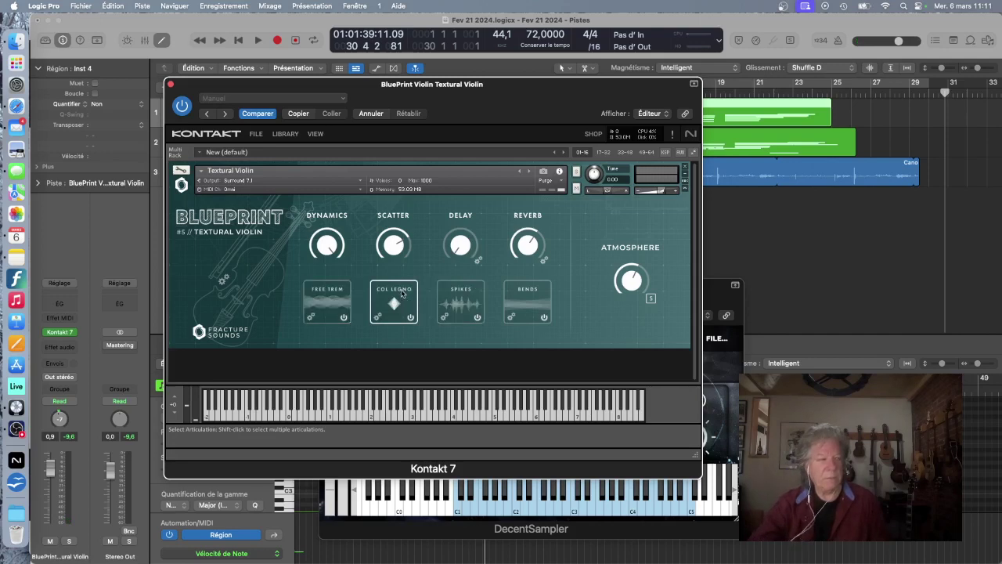
# Step: Audition Spikes layered with Free Trem and Bends, and finish with only the Bends articulation selected
pyautogui.click(473, 296)
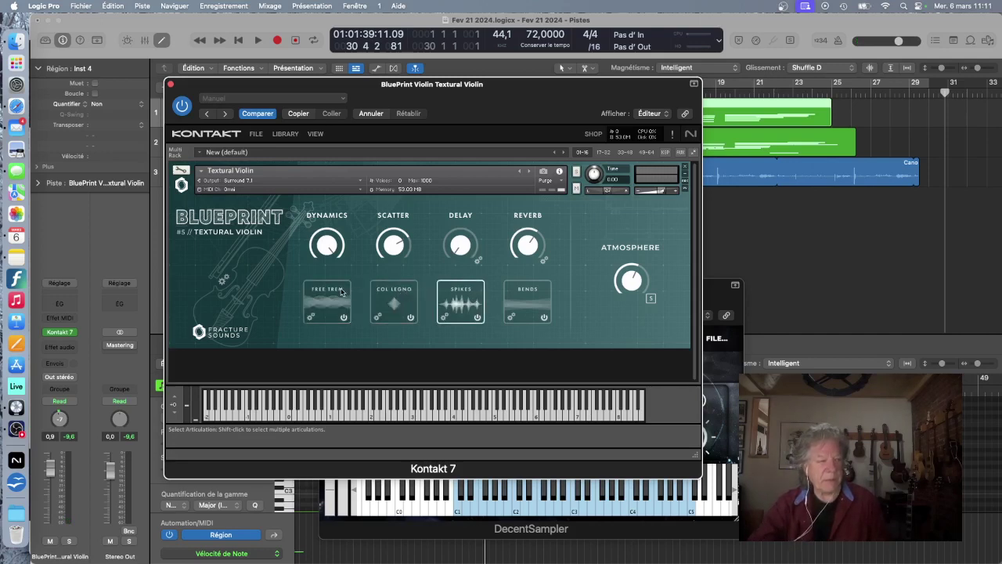
pyautogui.keyDown('shift'); pyautogui.click(343, 291); pyautogui.keyUp('shift')
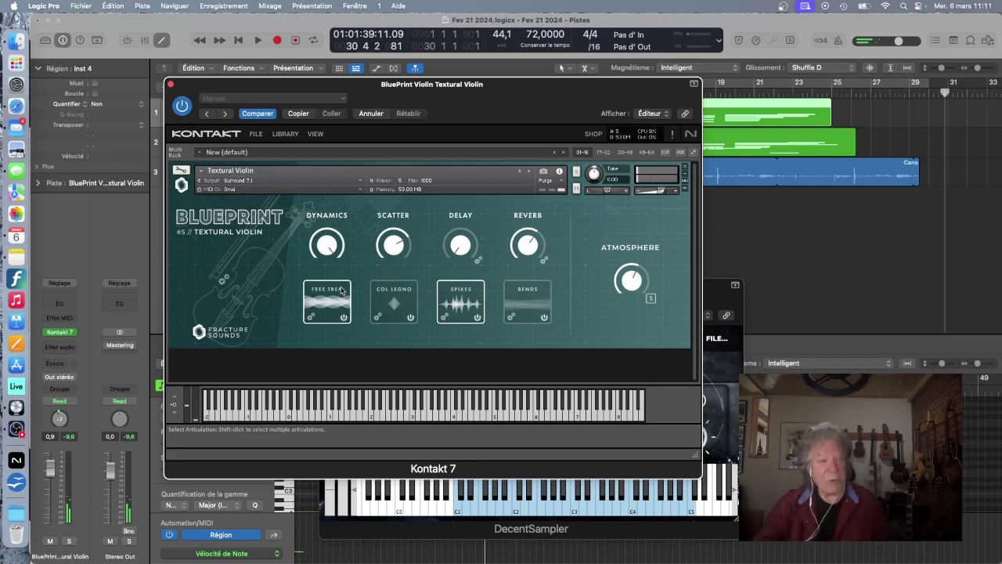
pyautogui.click(536, 298)
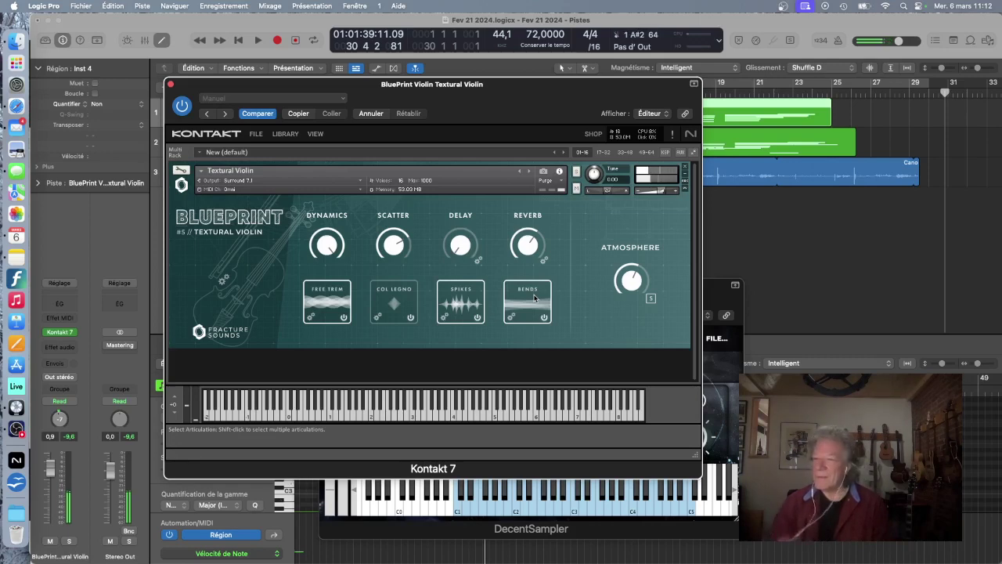
pyautogui.click(459, 293)
pyautogui.click(522, 287)
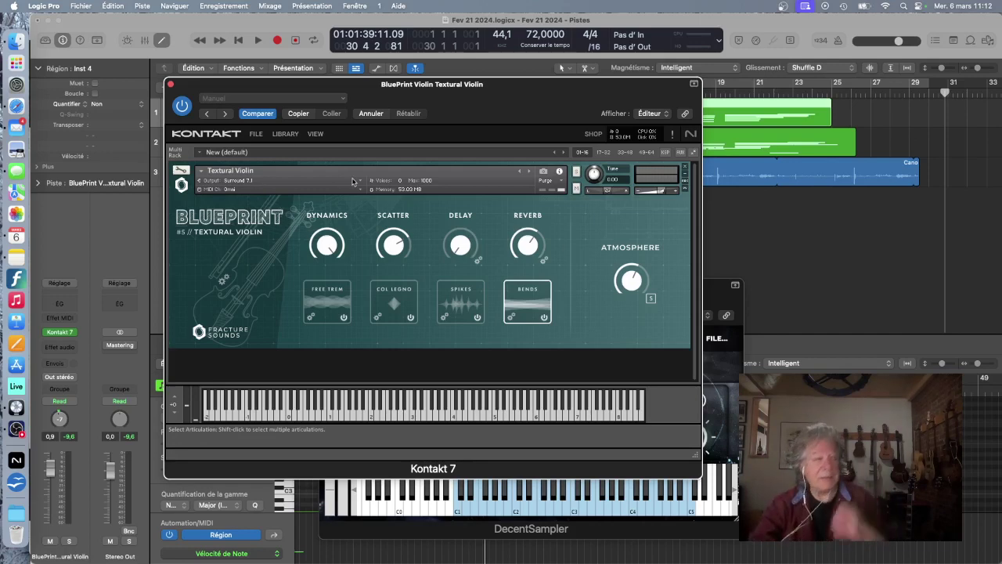
# Step: Look at the Textural Violin's snapshot view and return to its info view
pyautogui.click(543, 171)
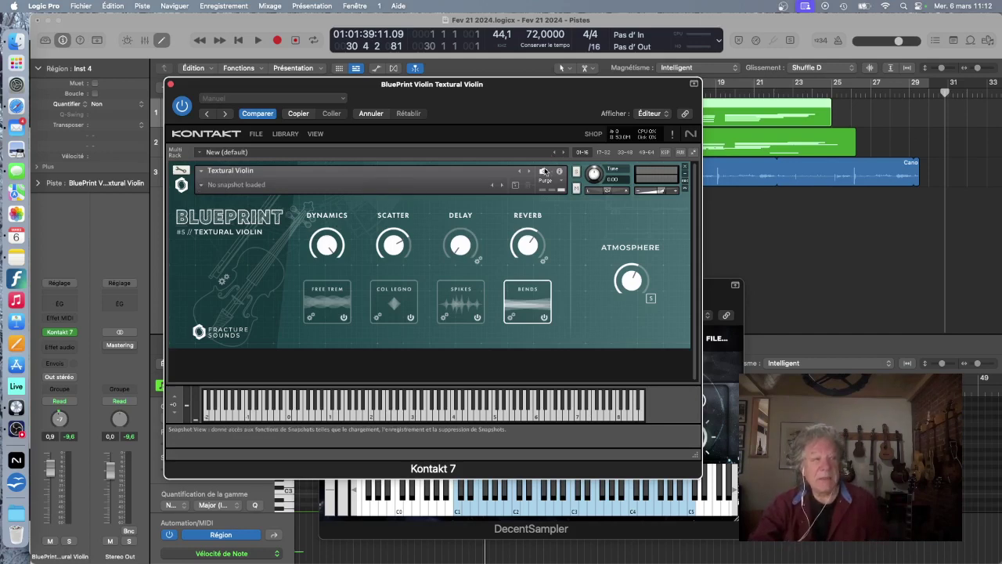
pyautogui.click(558, 172)
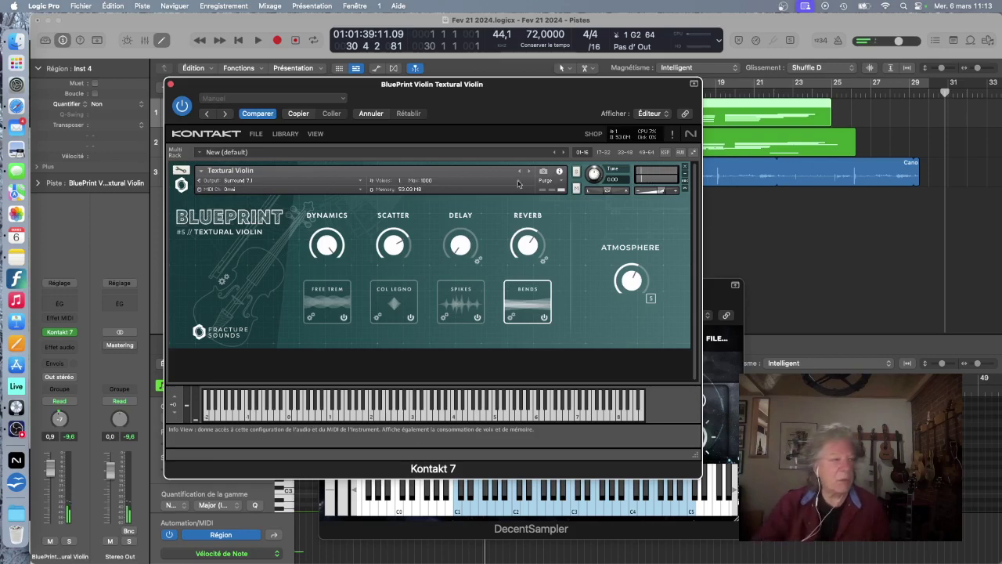
# Step: Compare Spikes with Bends, keep Bends selected and tune the instrument down to -24.00 semitones
pyautogui.click(460, 292)
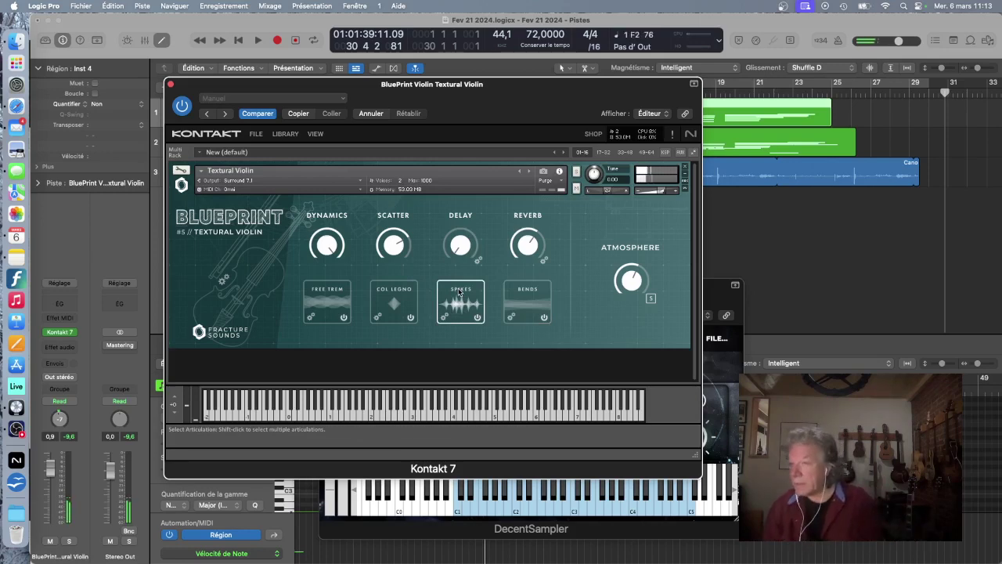
pyautogui.click(533, 296)
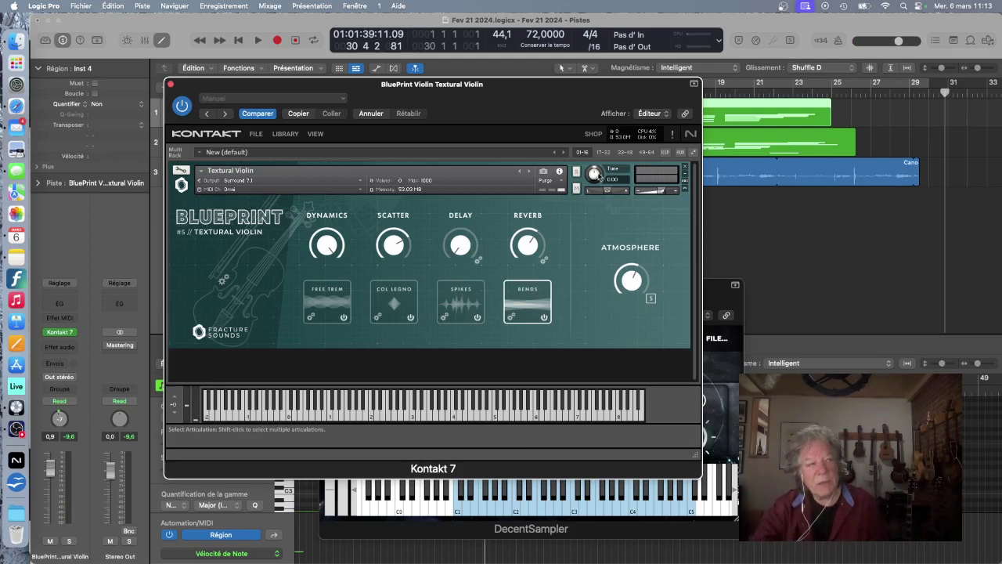
pyautogui.keyDown('super'); pyautogui.click(593, 177); pyautogui.keyUp('super')
pyautogui.moveTo(588, 188); pyautogui.dragTo(586, 194)
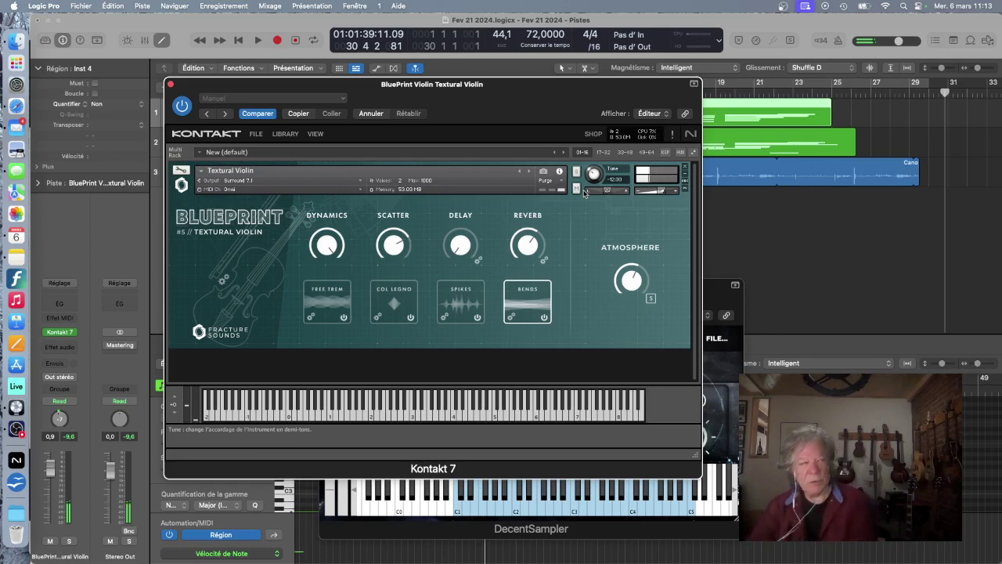
pyautogui.moveTo(601, 178); pyautogui.dragTo(588, 197)
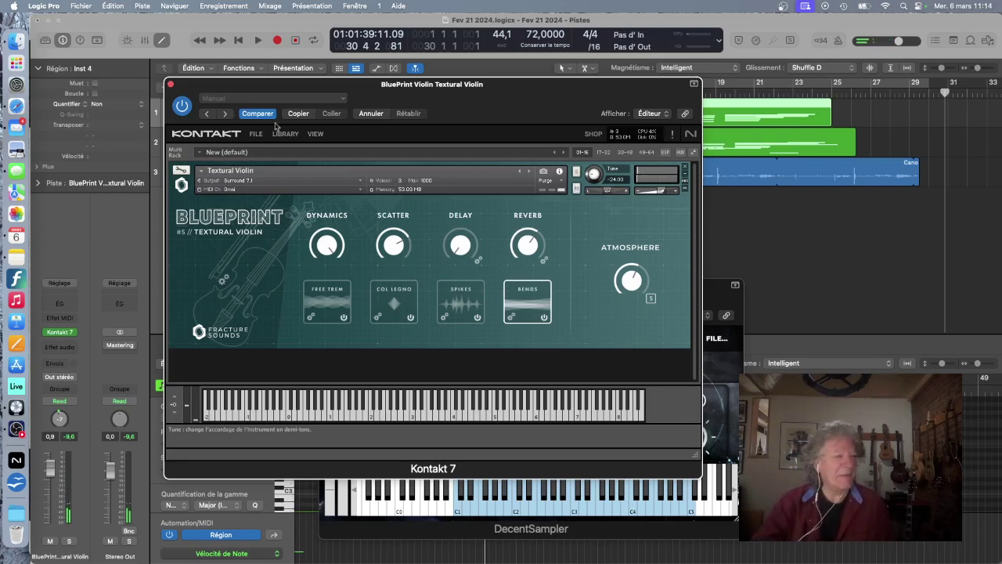
# Step: Show Kontakt's Master editor above the instrument rack
pyautogui.click(316, 134)
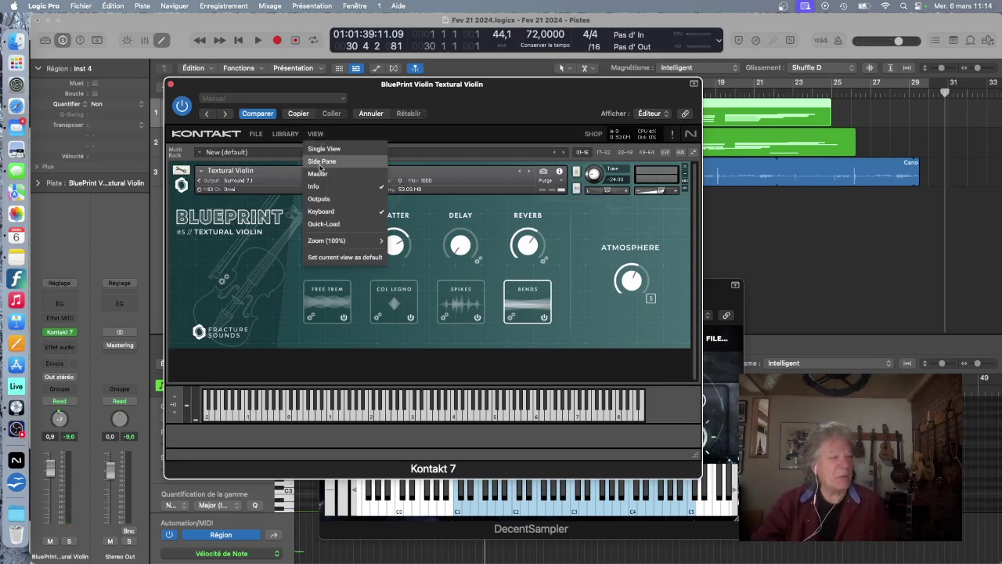
pyautogui.click(320, 173)
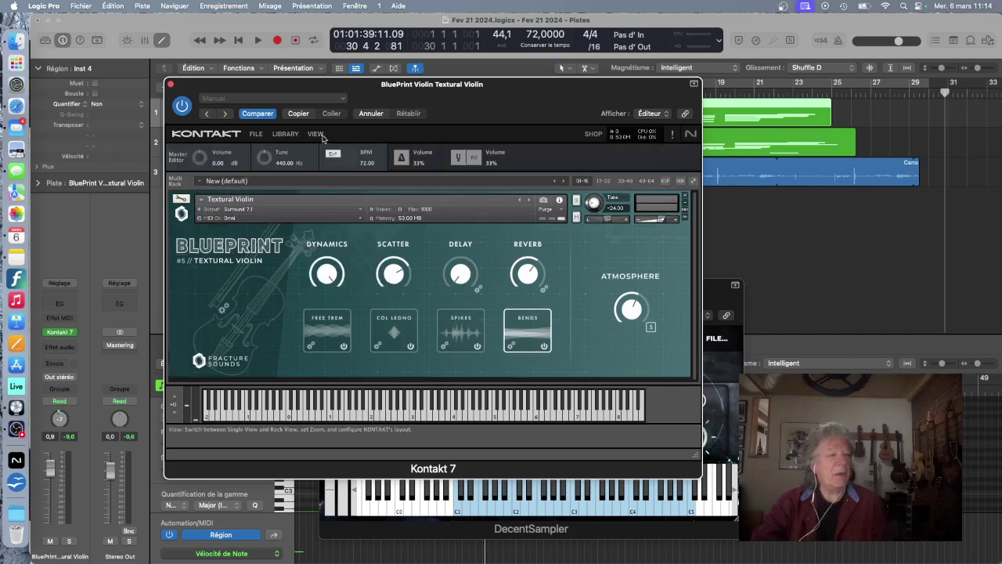
# Step: Show Kontakt's side pane and load a second Textural Violin.nki from the library into the rack
pyautogui.click(317, 134)
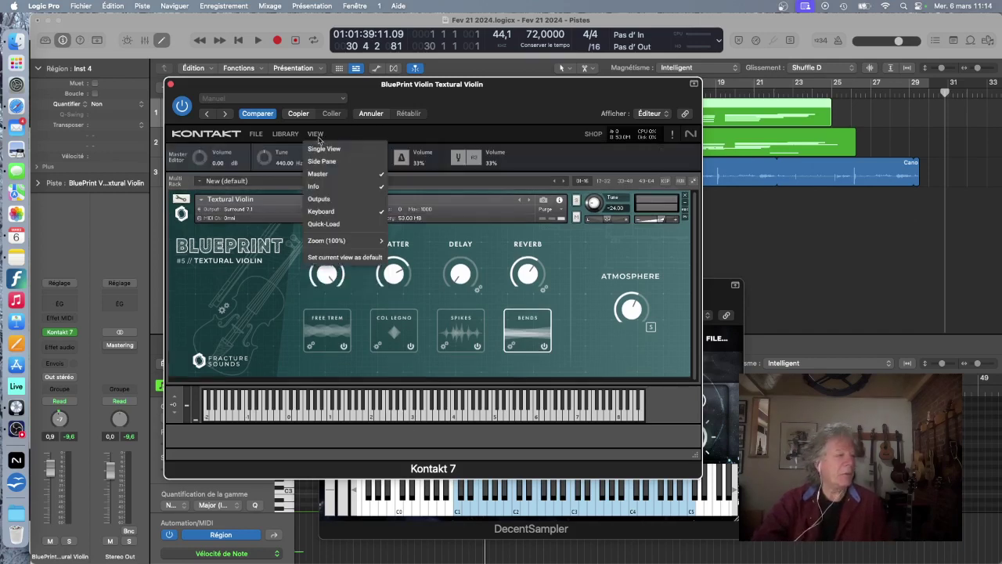
pyautogui.click(320, 161)
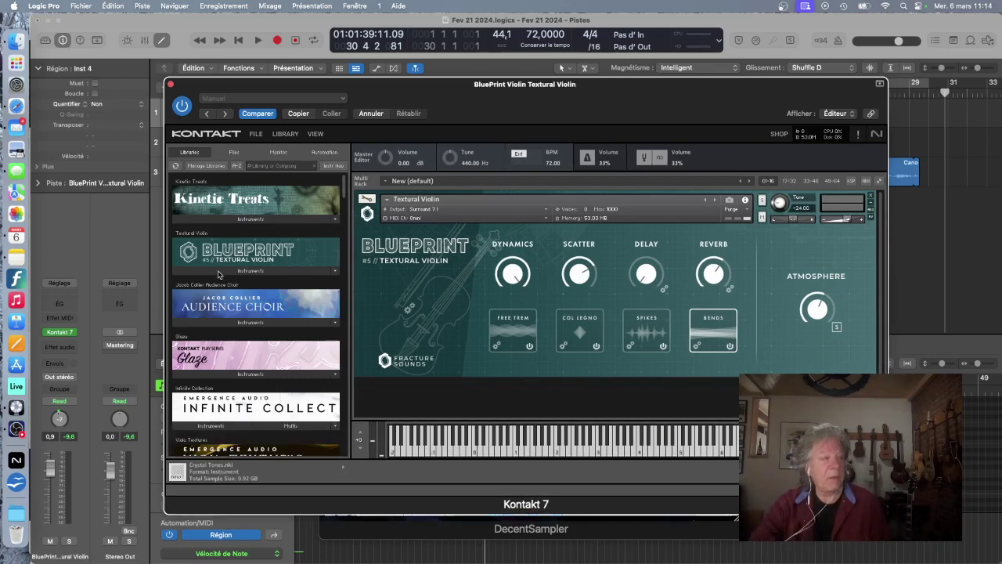
pyautogui.click(247, 271)
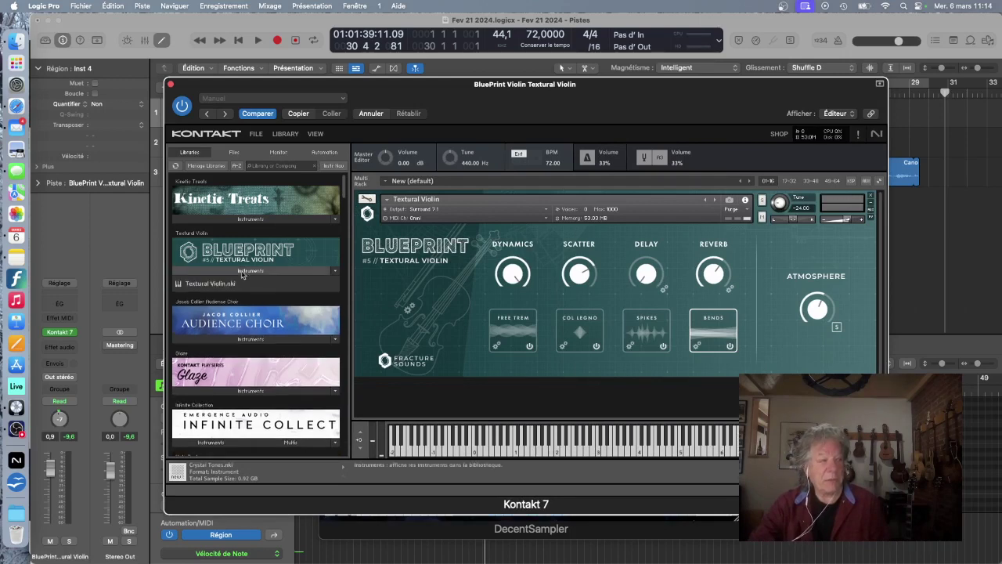
pyautogui.click(194, 285)
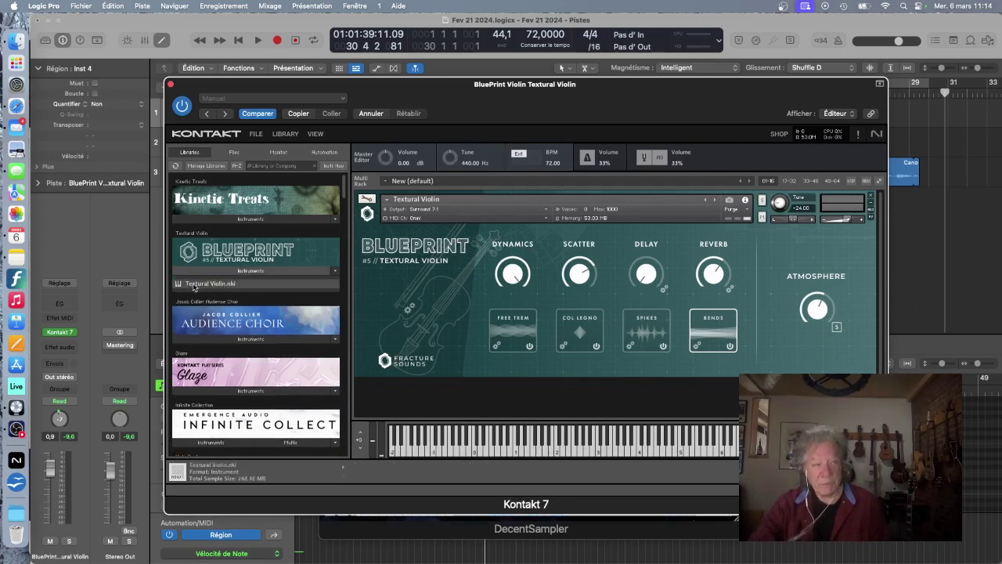
pyautogui.doubleClick(194, 285)
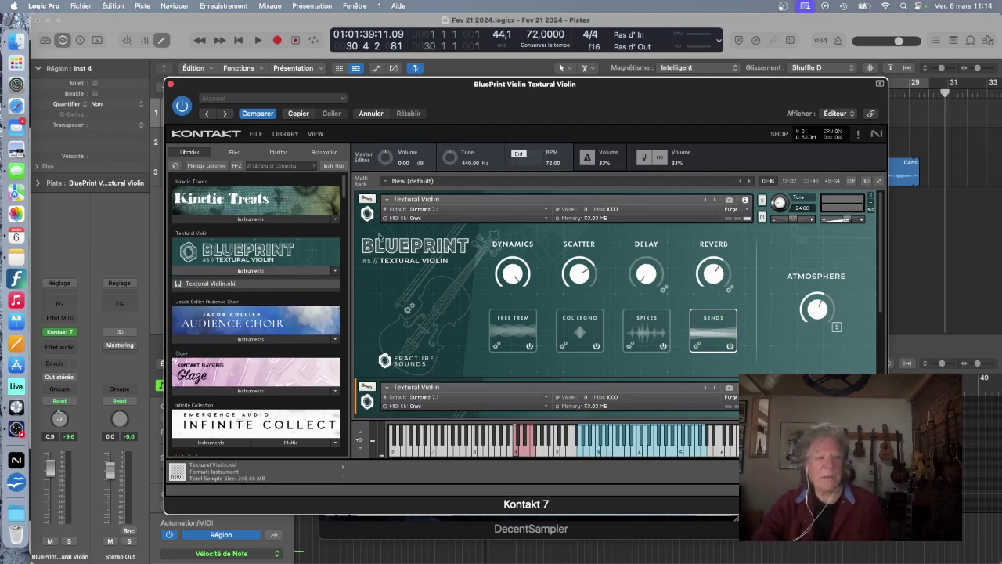
# Step: Set the second Textural Violin's MIDI channel to Port A, channel 1
pyautogui.scroll(-3, 706, 289)
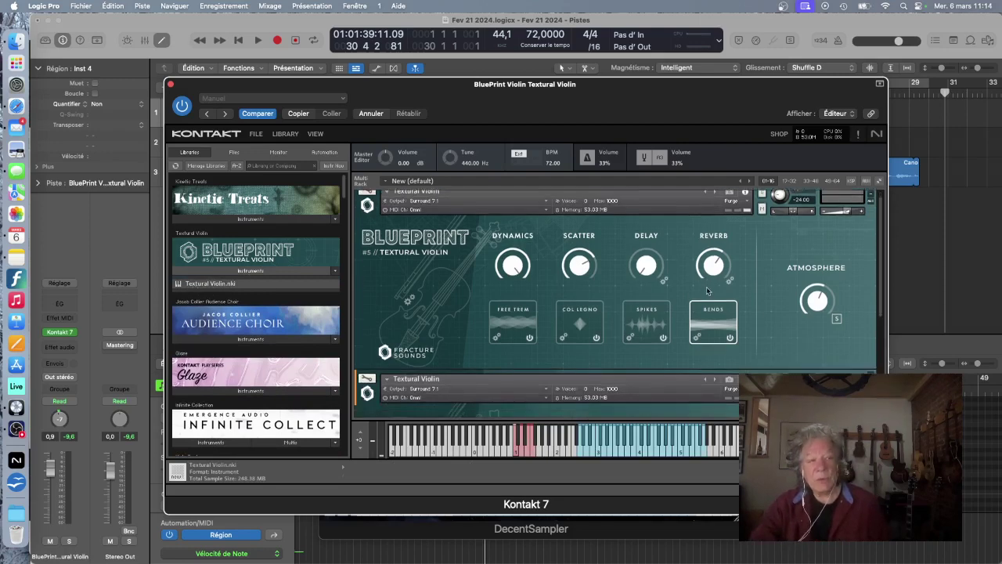
pyautogui.scroll(-3, 706, 289)
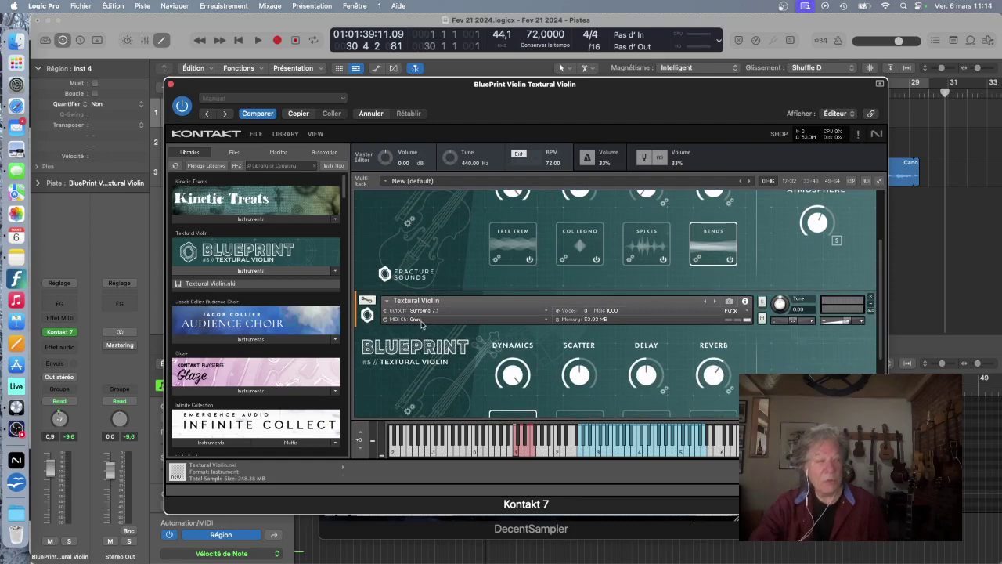
pyautogui.click(546, 320)
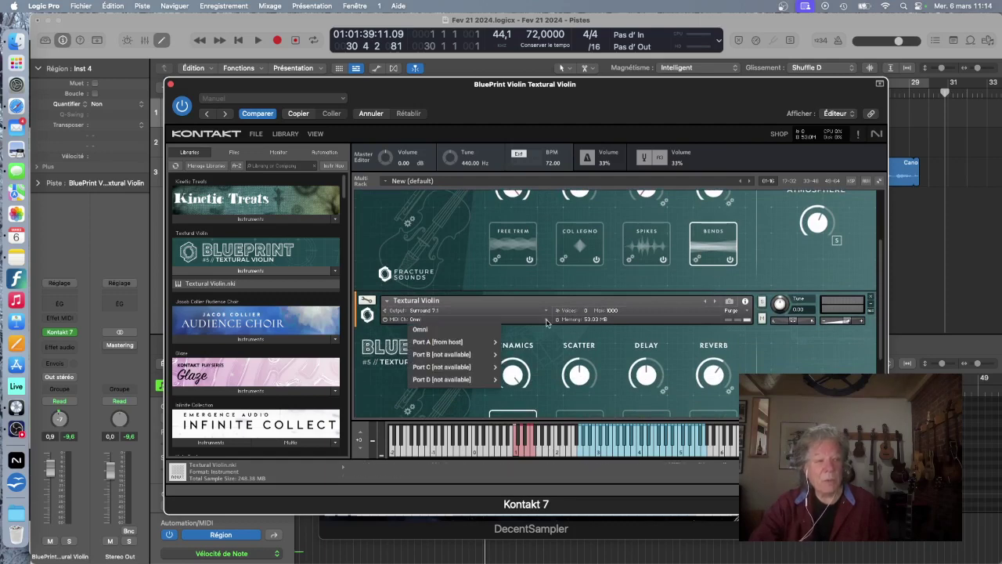
pyautogui.moveTo(432, 342)
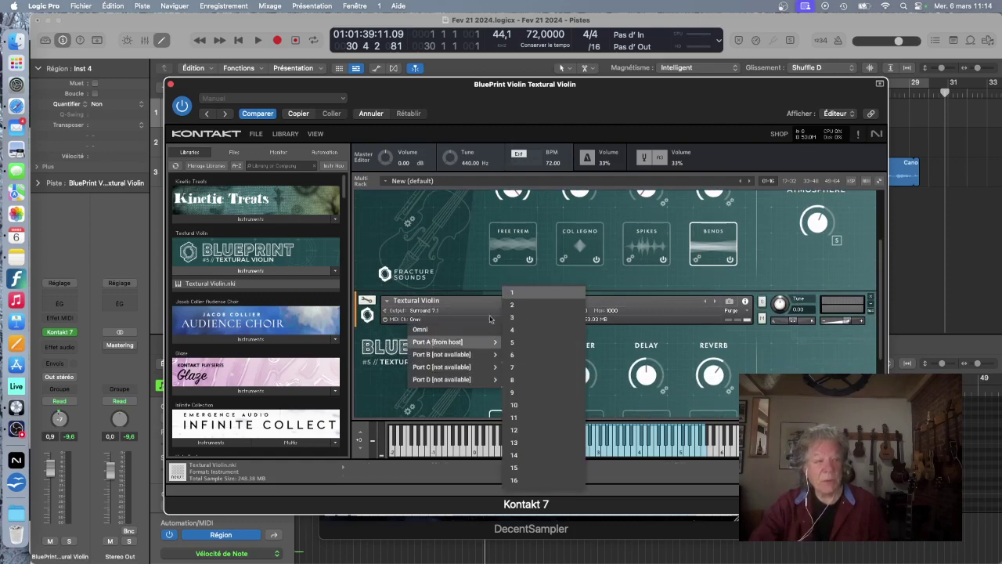
pyautogui.click(521, 296)
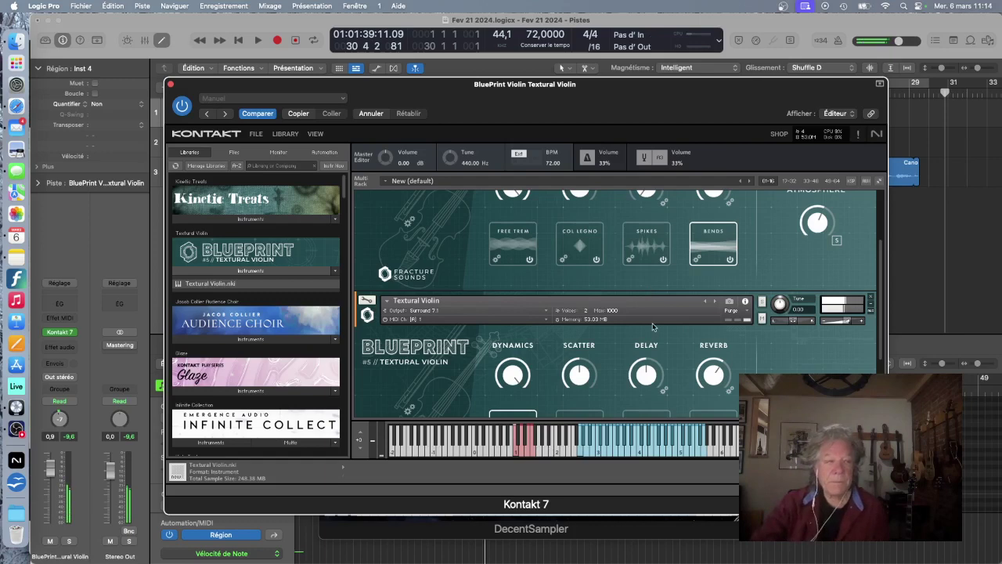
# Step: Look over the articulations and settings of both Textural Violin instances in the rack while playing
pyautogui.scroll(-5, 660, 298)
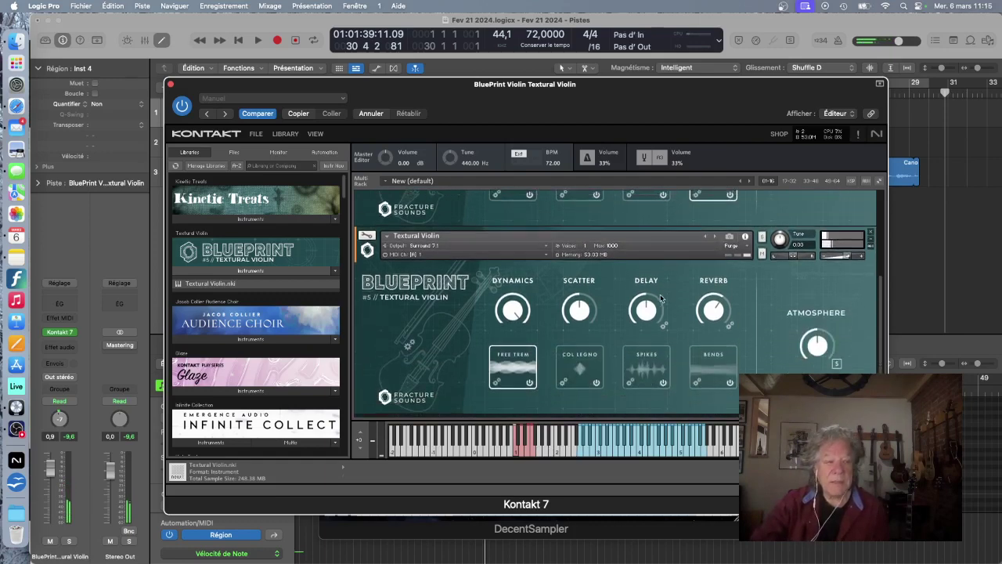
pyautogui.scroll(4, 660, 299)
pyautogui.scroll(-3, 660, 298)
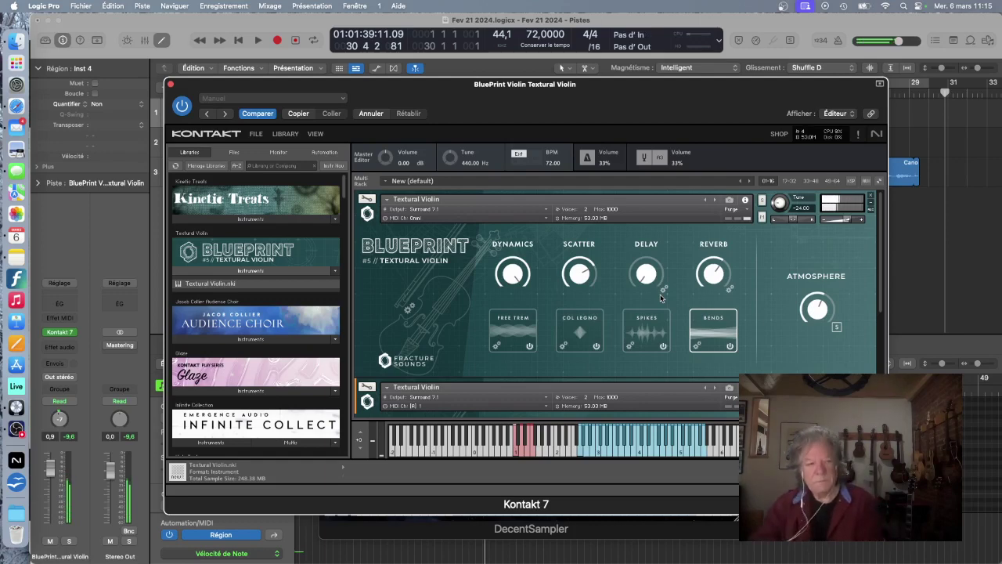
pyautogui.scroll(-1, 777, 307)
pyautogui.scroll(-2, 778, 308)
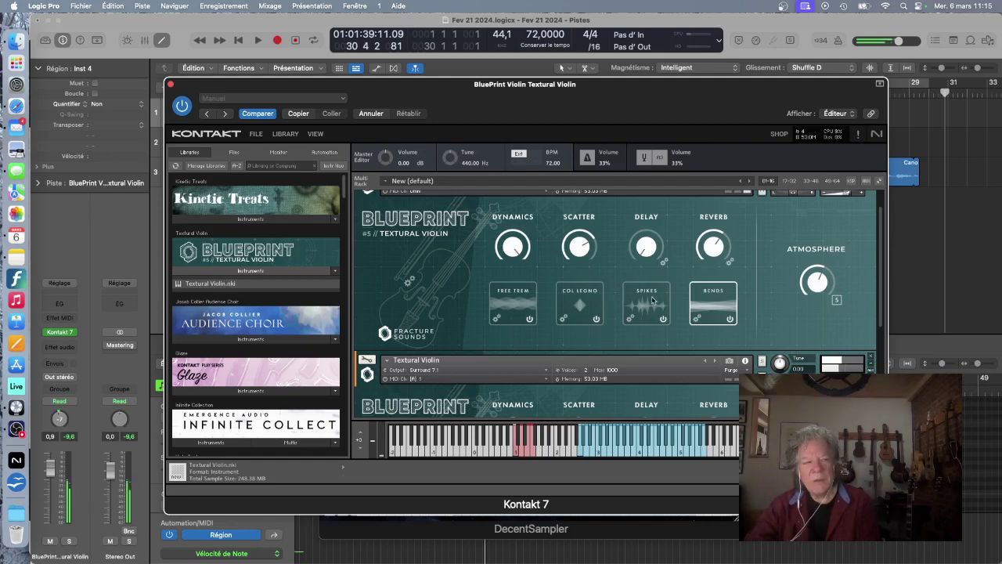
pyautogui.scroll(1, 721, 282)
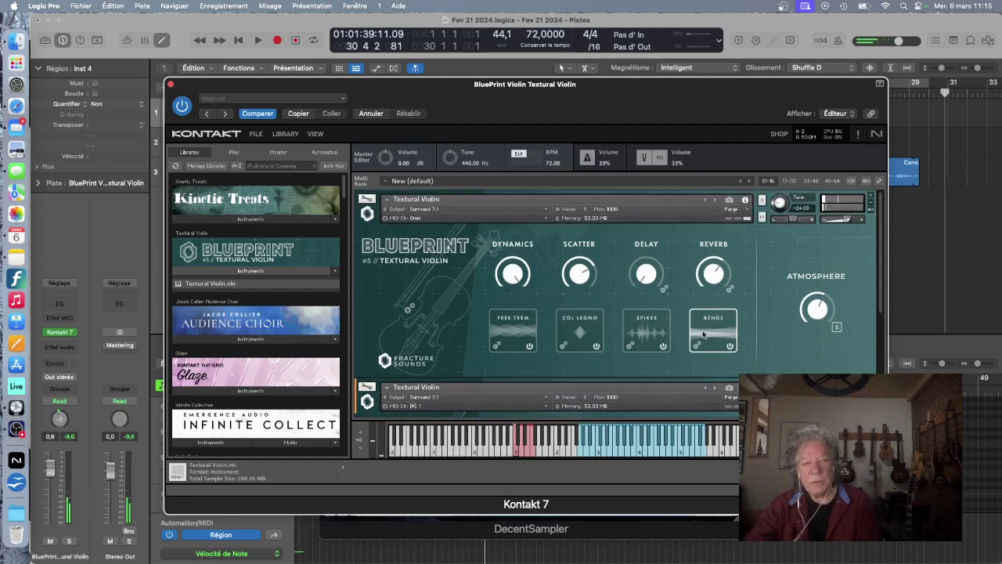
# Step: Audition Spikes, Free Trem and Free Trem layered with Bends on the first Textural Violin, finishing with only Bends selected
pyautogui.click(648, 329)
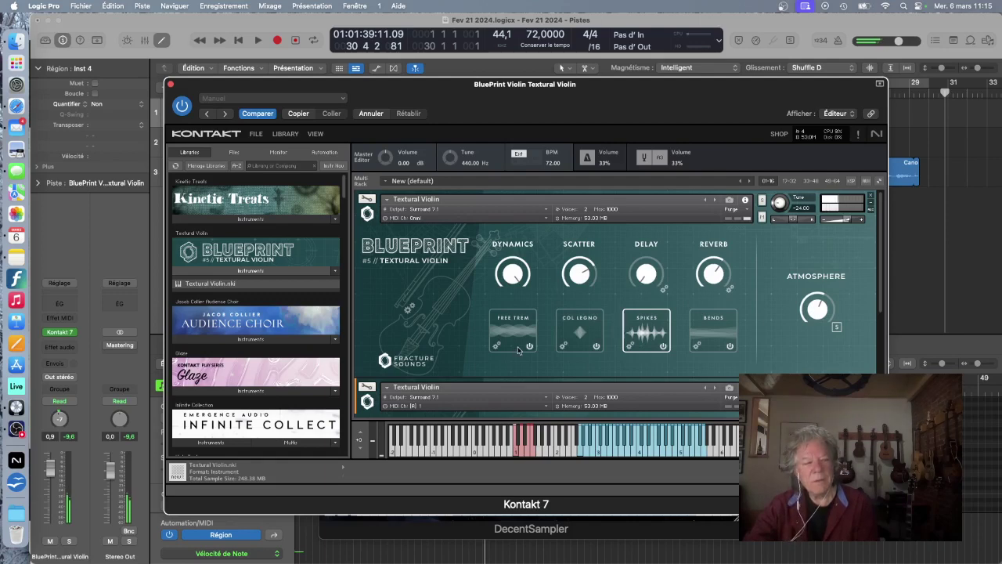
pyautogui.scroll(-5, 518, 346)
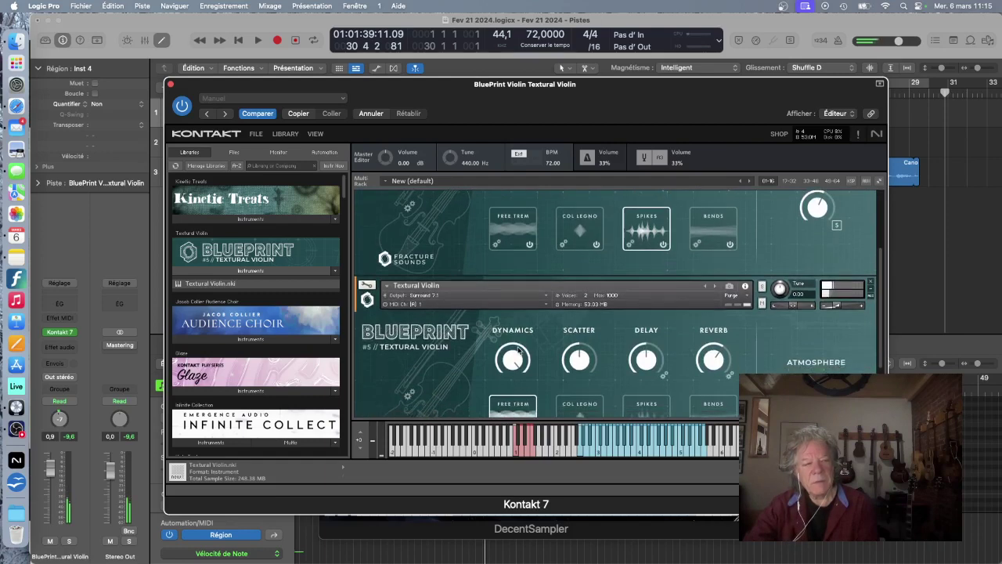
pyautogui.scroll(2, 517, 350)
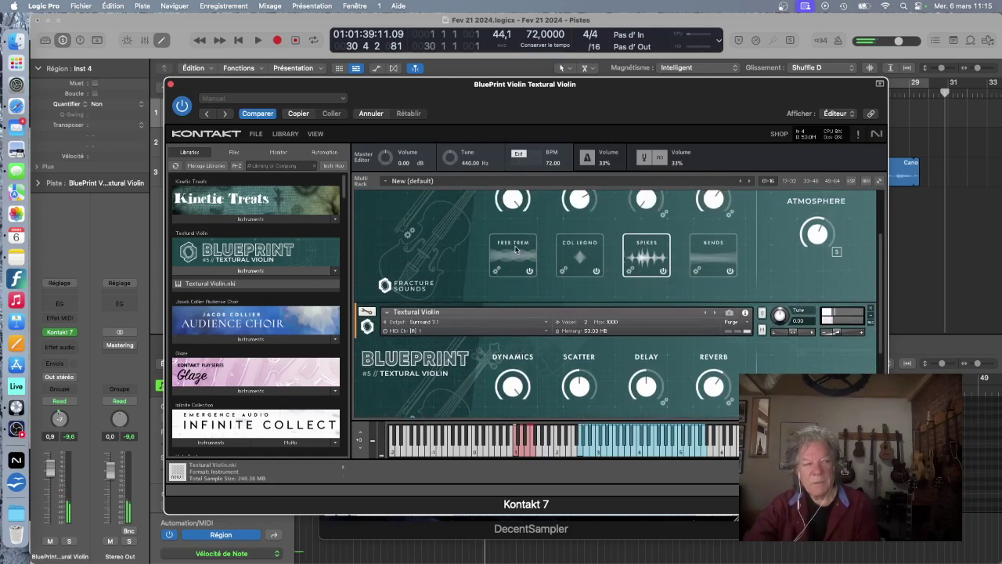
pyautogui.click(515, 249)
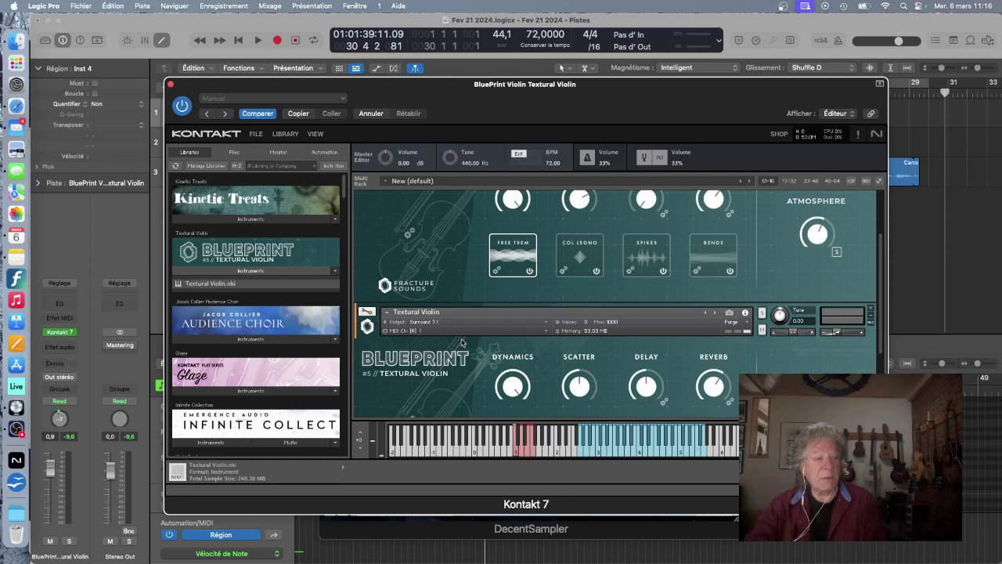
pyautogui.scroll(-3, 462, 343)
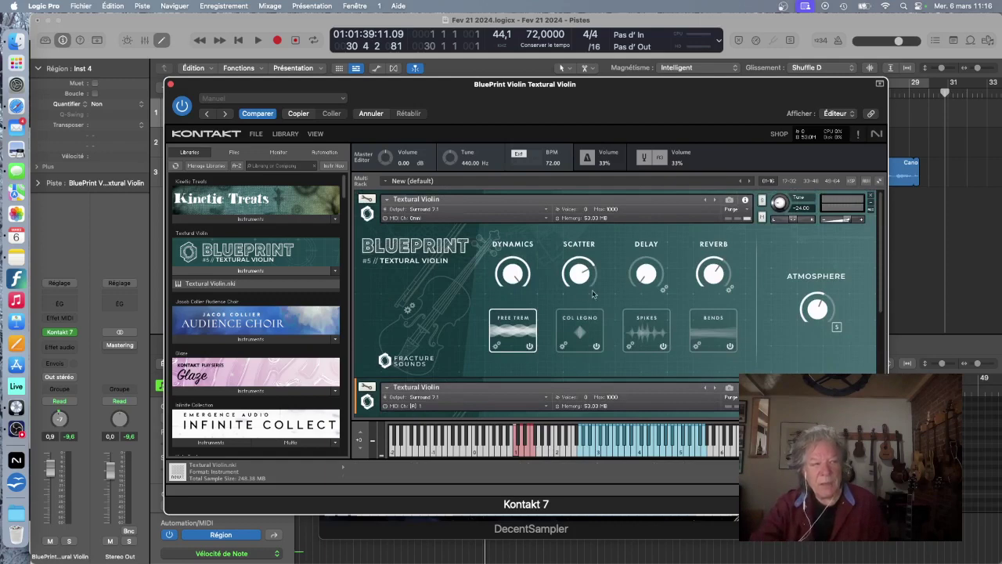
pyautogui.click(522, 453)
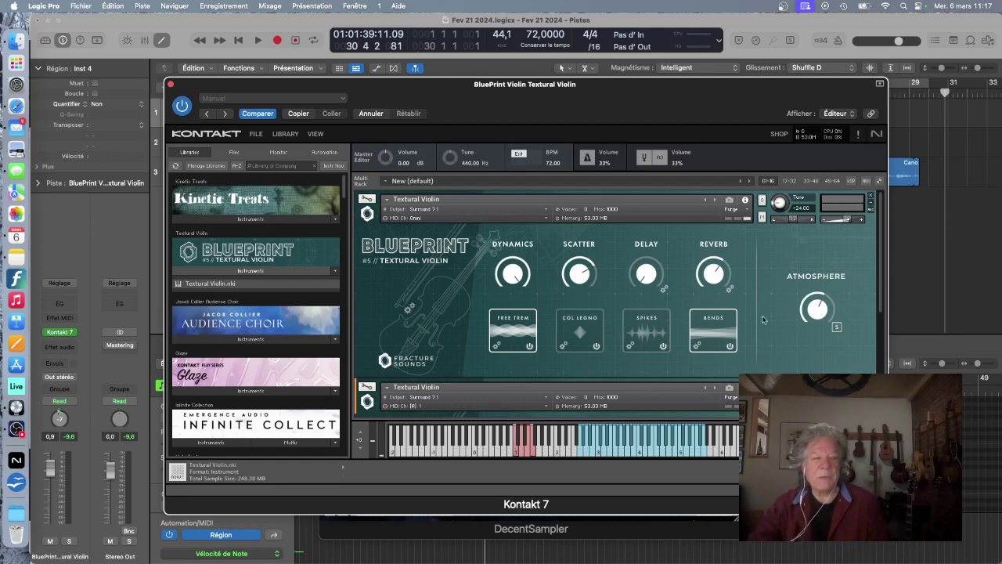
pyautogui.click(713, 319)
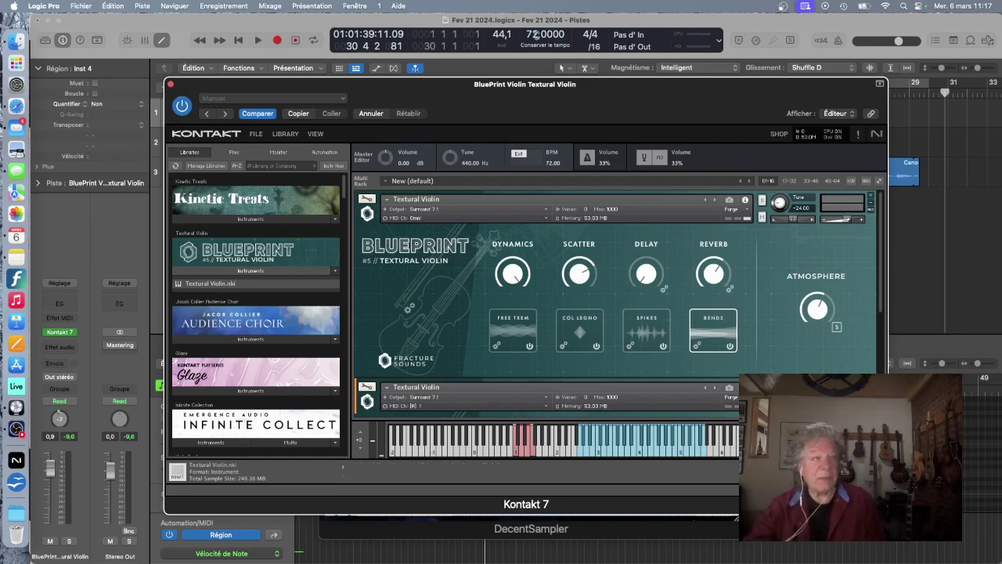
# Step: Move the Kontakt window lower to uncover the tracks and bring the Logic Pro project window into focus
pyautogui.moveTo(555, 94); pyautogui.dragTo(508, 153)
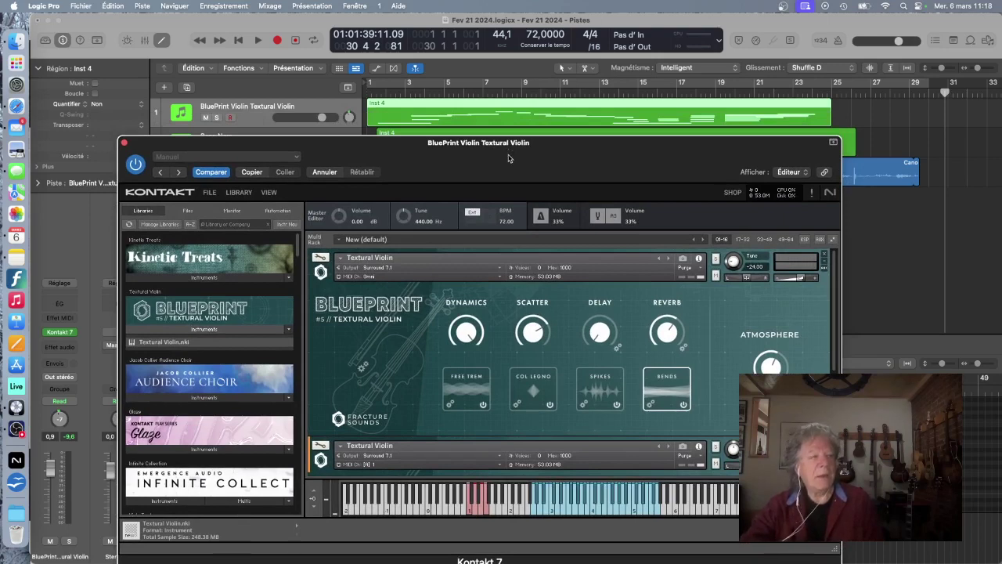
pyautogui.click(757, 26)
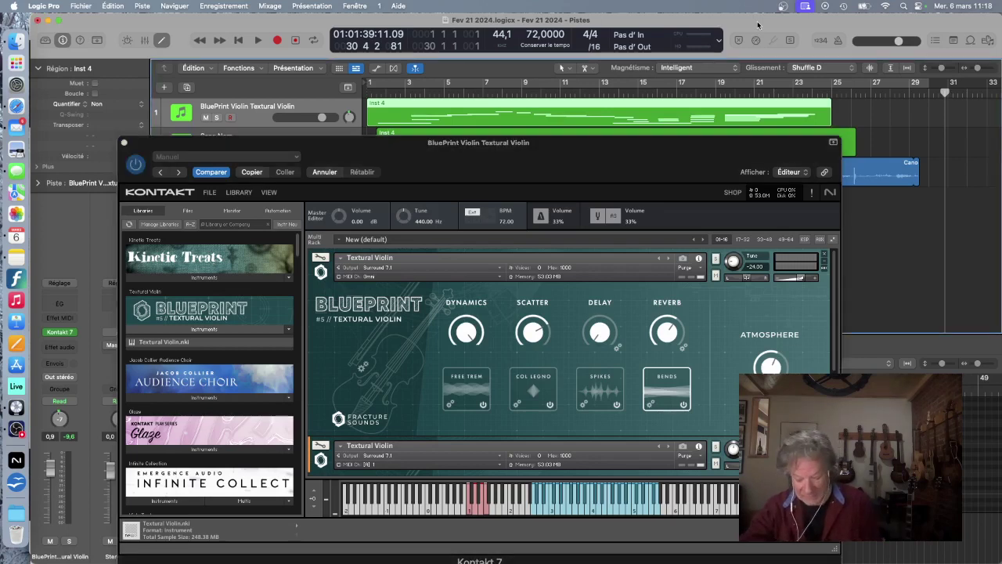